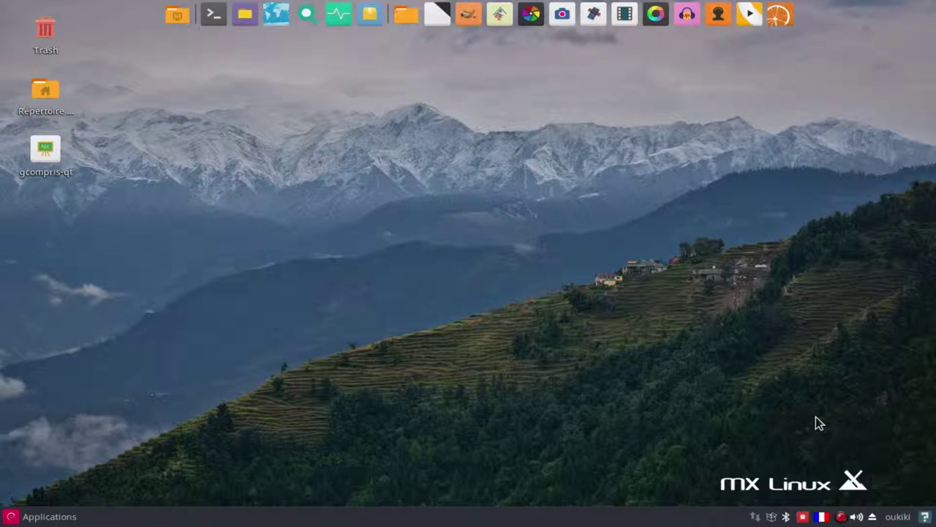
# Examine the AppImage website's introduction and its section on leading Linux distributions in the web browser.
pyautogui.moveTo(473, 122); pyautogui.dragTo(583, 329)
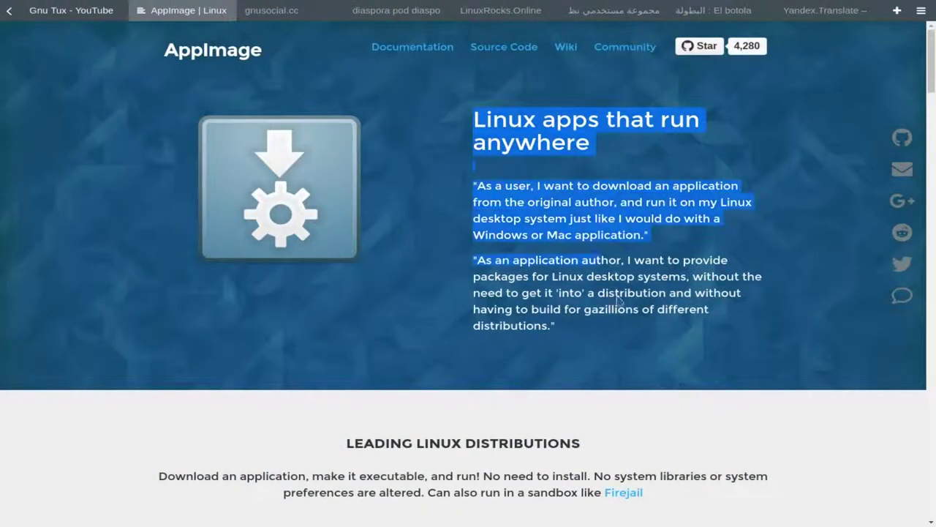
pyautogui.click(485, 379)
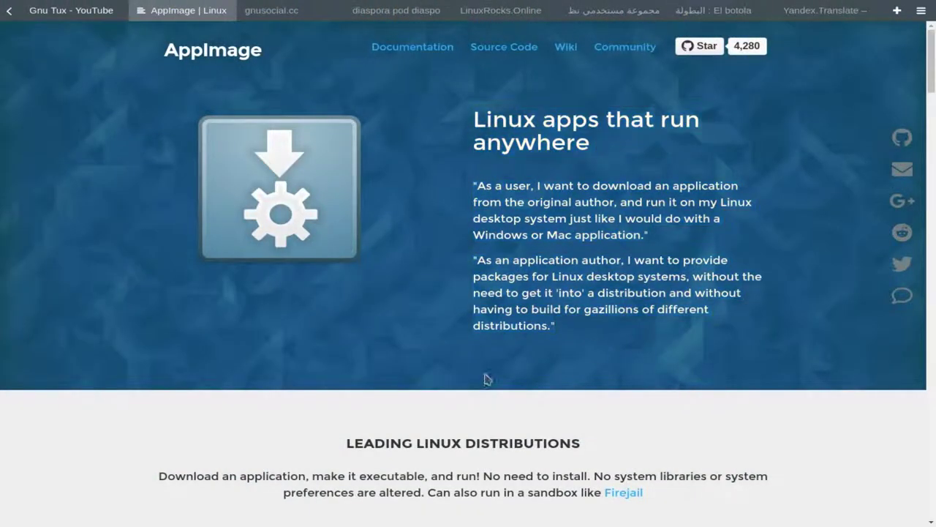
pyautogui.scroll(-1, 476, 386)
pyautogui.scroll(-3, 476, 386)
pyautogui.scroll(-4, 376, 327)
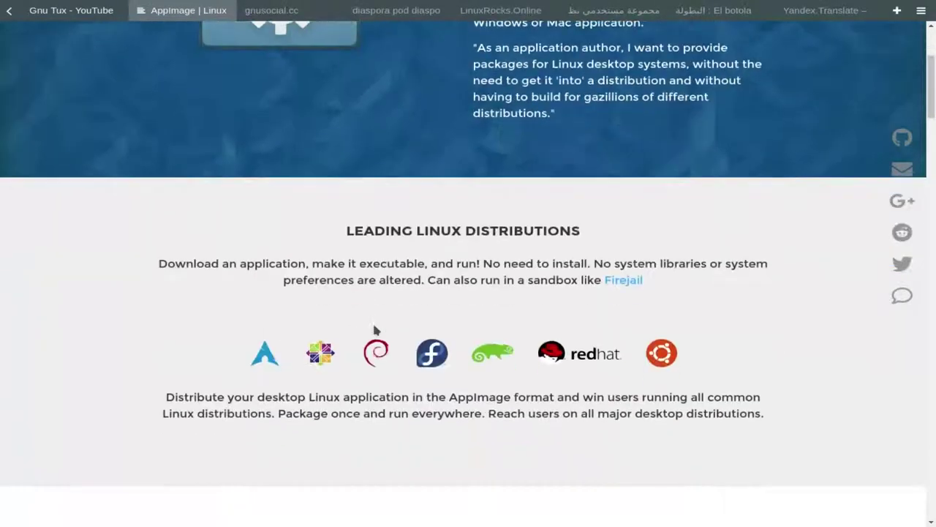
pyautogui.scroll(-5, 373, 326)
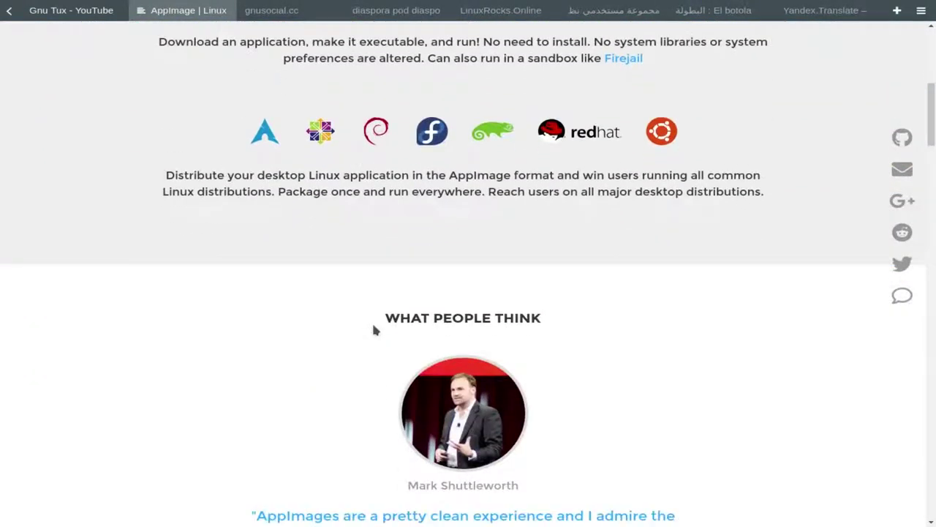
pyautogui.scroll(-5, 373, 329)
pyautogui.scroll(10, 374, 328)
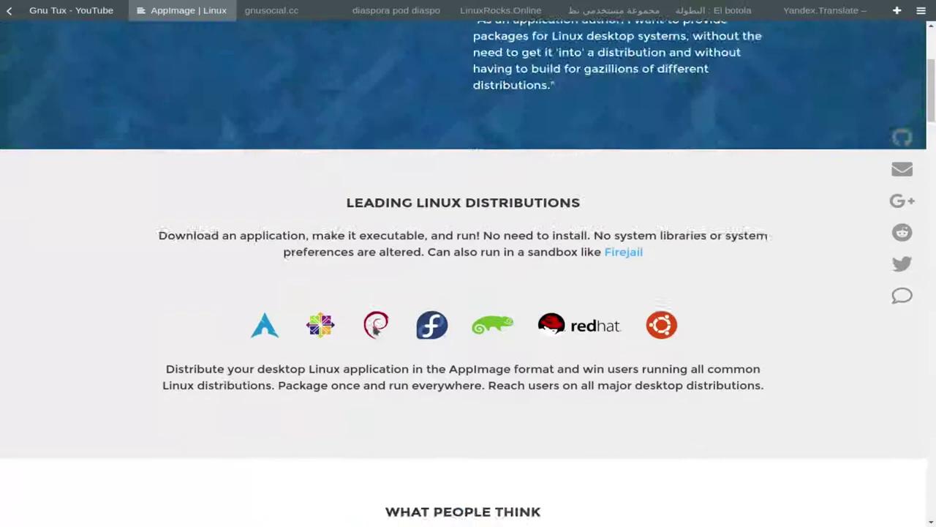
pyautogui.scroll(6, 375, 328)
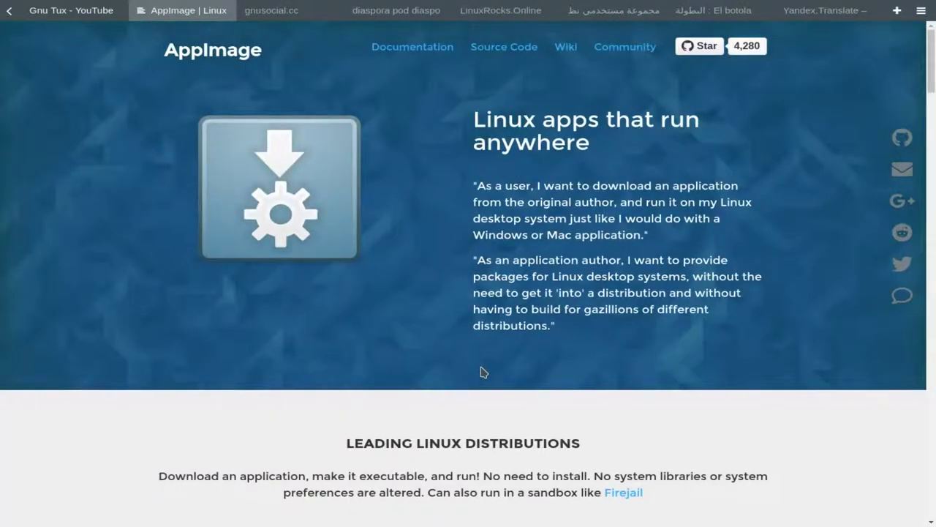
pyautogui.press('F11')
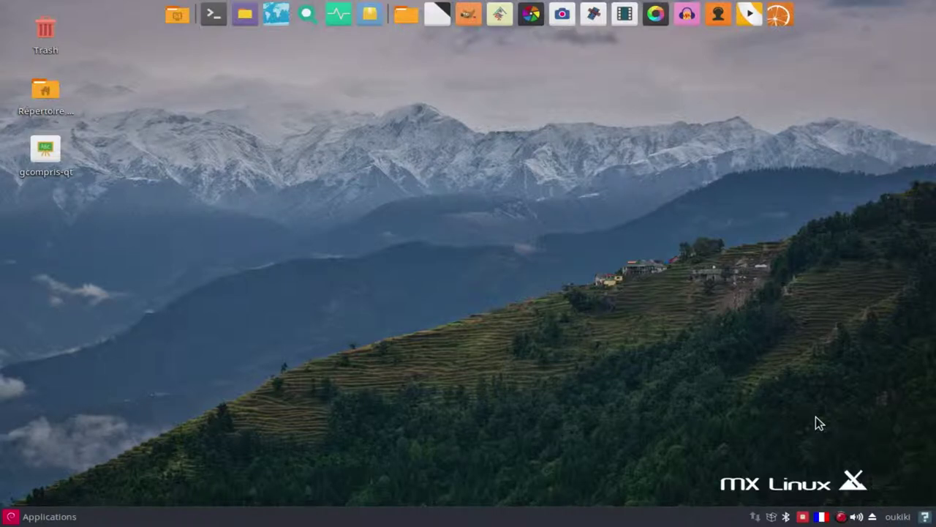
# Open the Downloads folder inside the home directory in the file manager and select the OpenShot AppImage.
pyautogui.doubleClick(35, 93)
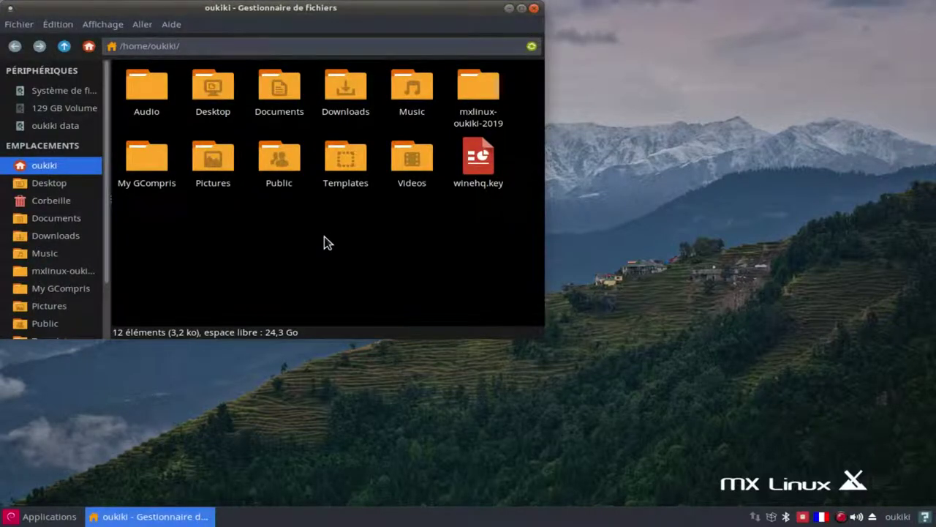
pyautogui.click(342, 109)
pyautogui.doubleClick(342, 108)
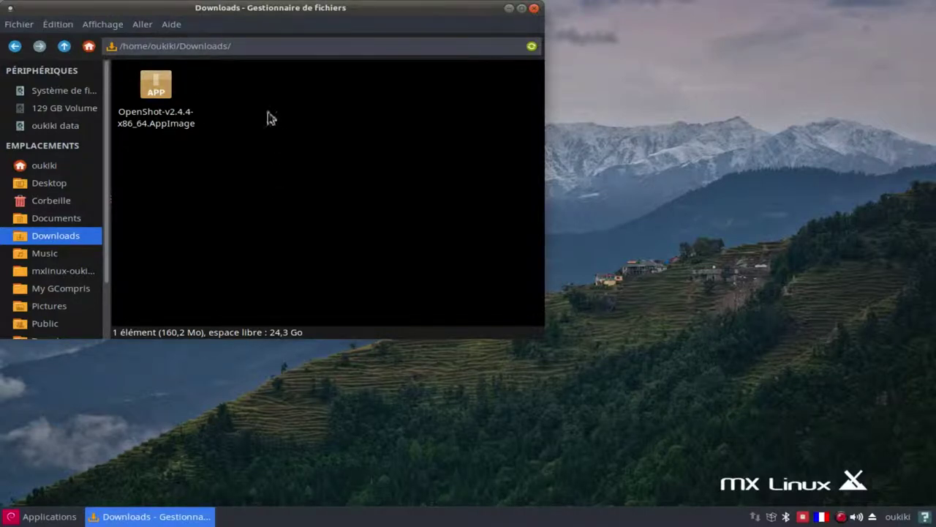
pyautogui.click(171, 115)
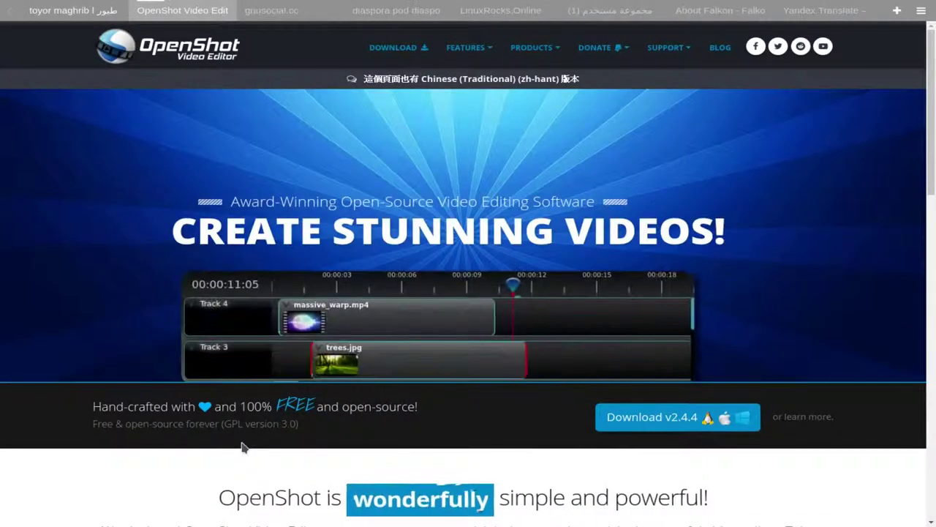
# Download the v2.4.4 64-bit AppImage for Linux from the OpenShot website in the web browser.
pyautogui.click(402, 51)
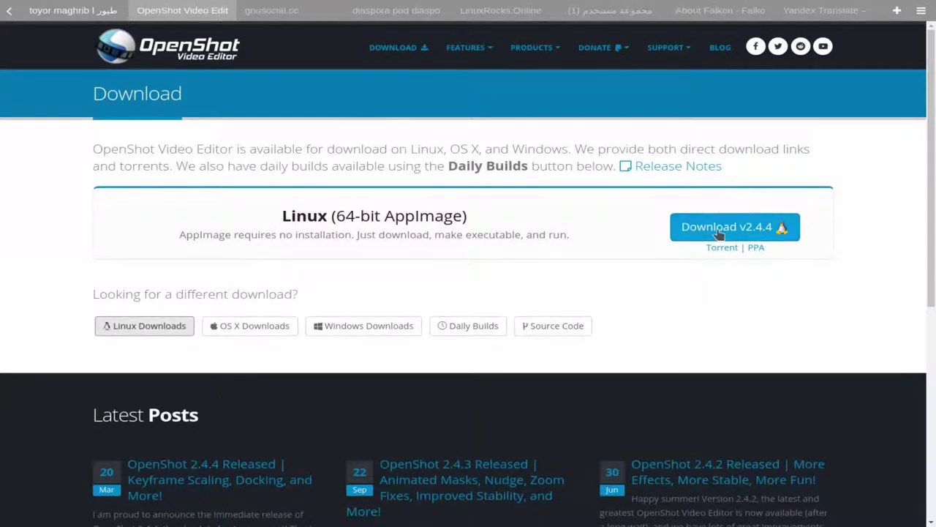
pyautogui.click(720, 229)
pyautogui.click(781, 503)
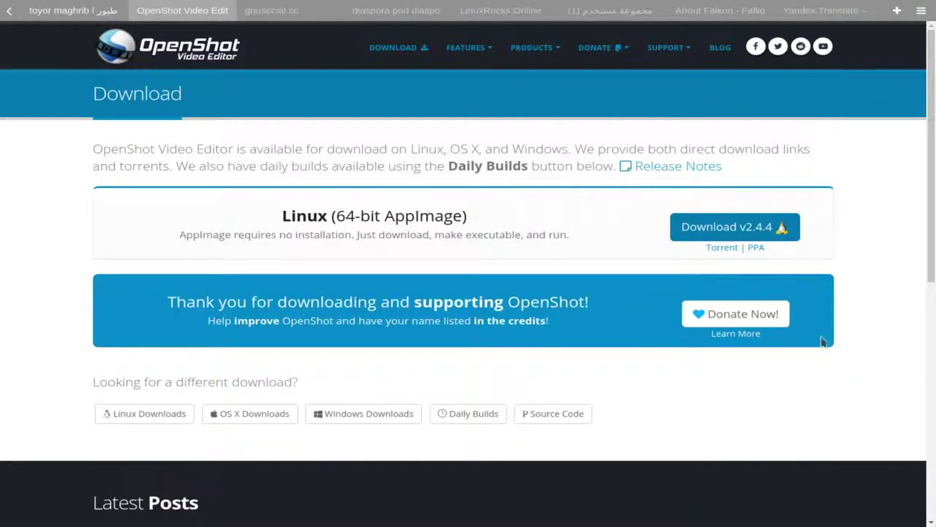
pyautogui.press('F11')
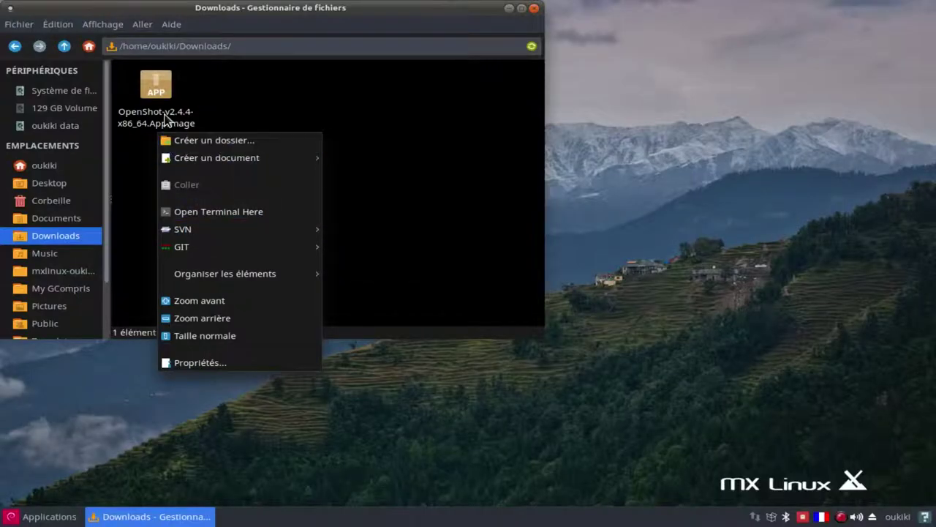
# Copy OpenShot-v2.4.4-x86_64.AppImage from the Downloads folder and return to the home folder.
pyautogui.click(160, 96)
pyautogui.rightClick(160, 96)
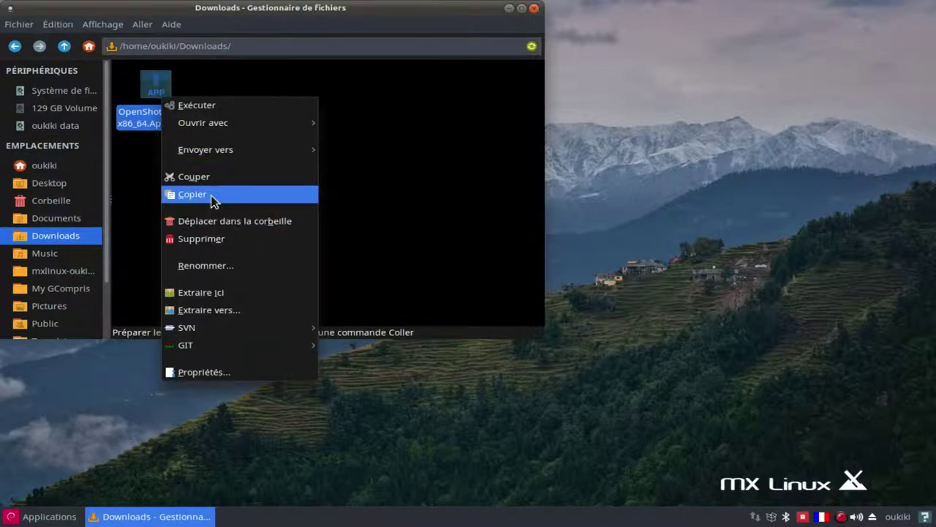
pyautogui.click(212, 196)
pyautogui.click(49, 168)
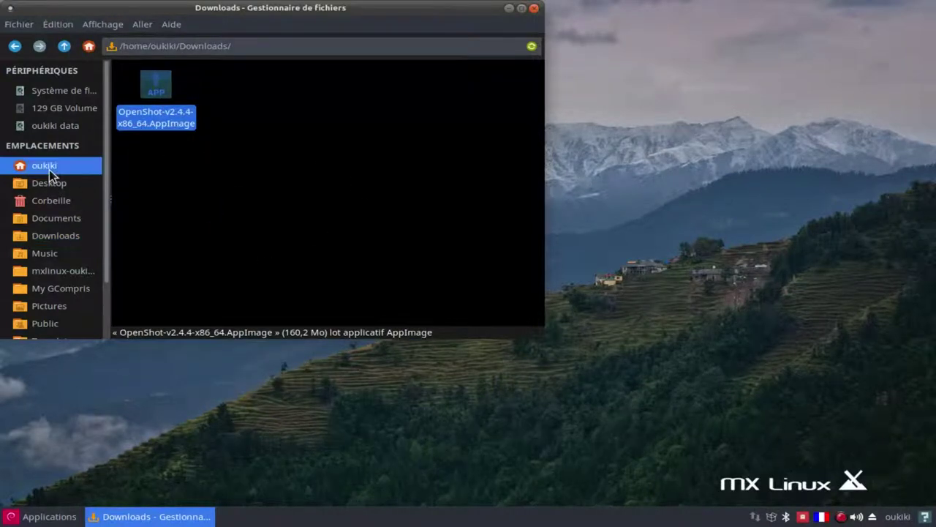
# Show the hidden files in the home folder.
pyautogui.rightClick(313, 238)
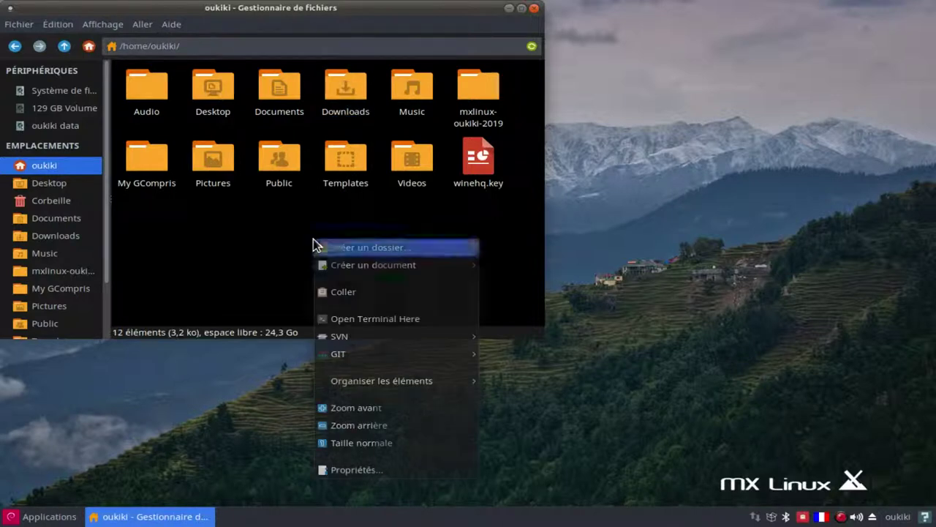
pyautogui.click(259, 229)
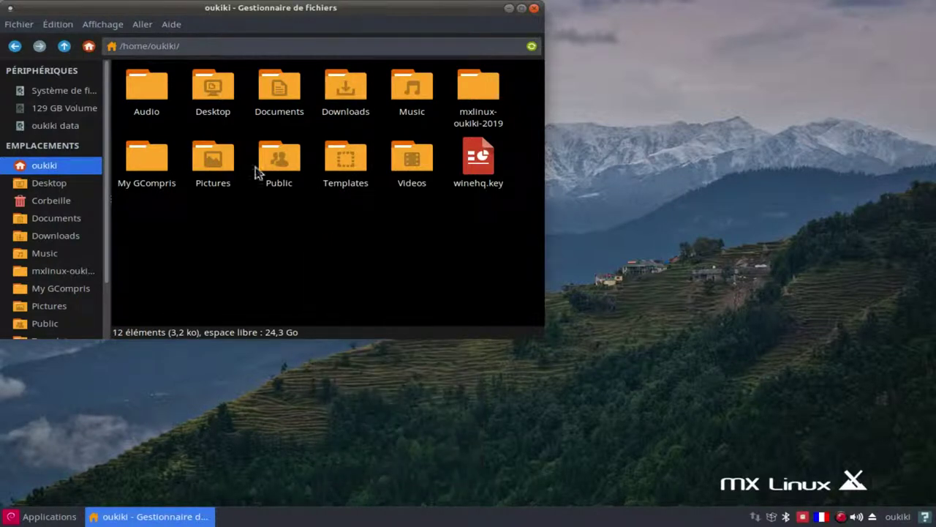
pyautogui.click(105, 25)
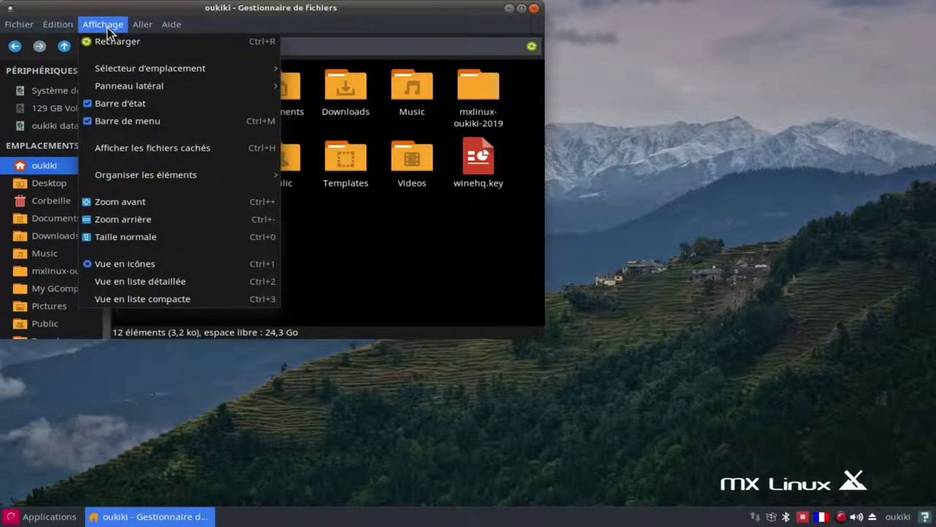
pyautogui.click(148, 150)
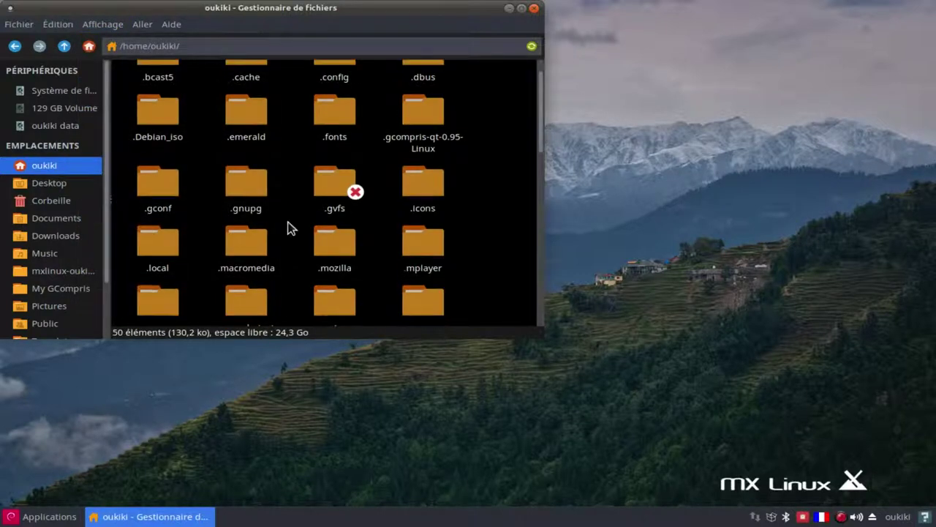
# Create a hidden folder named .appimage in the home directory.
pyautogui.rightClick(286, 228)
pyautogui.click(311, 236)
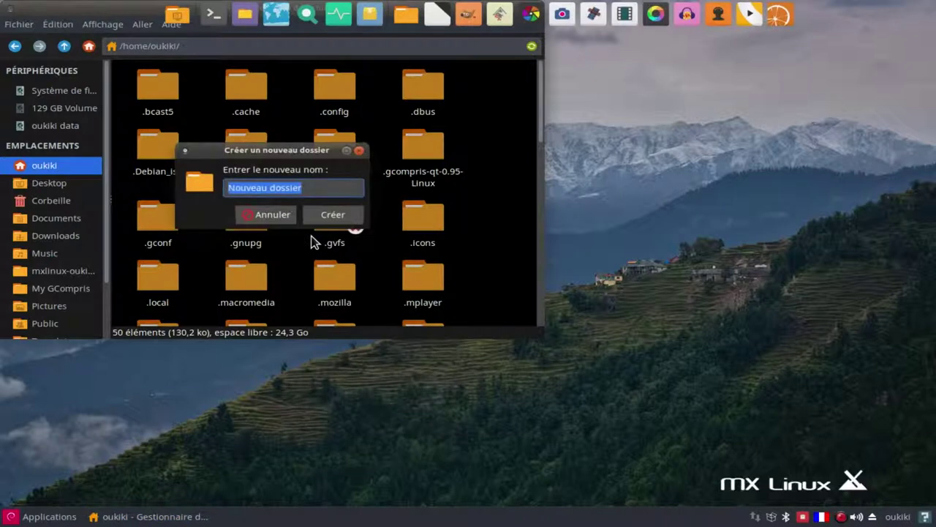
pyautogui.press('BackSpace')
pyautogui.write('.appImage')
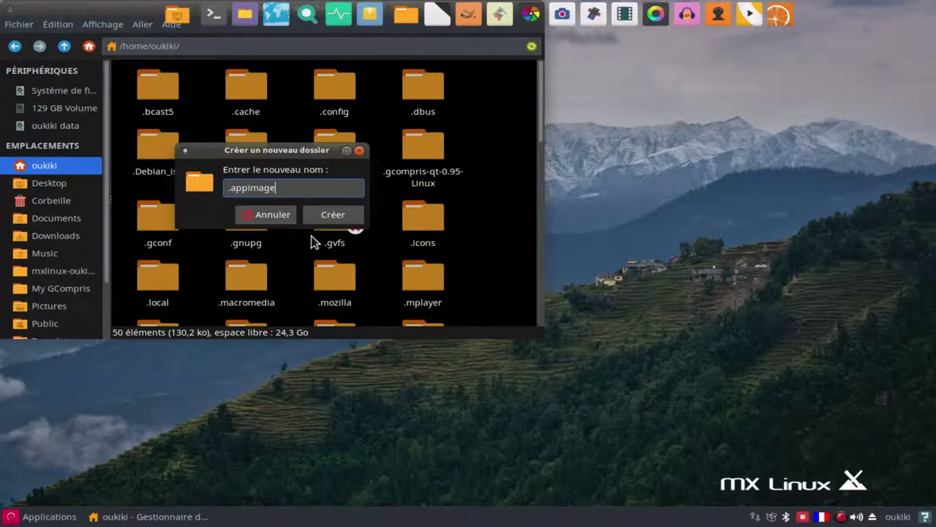
pyautogui.click(346, 216)
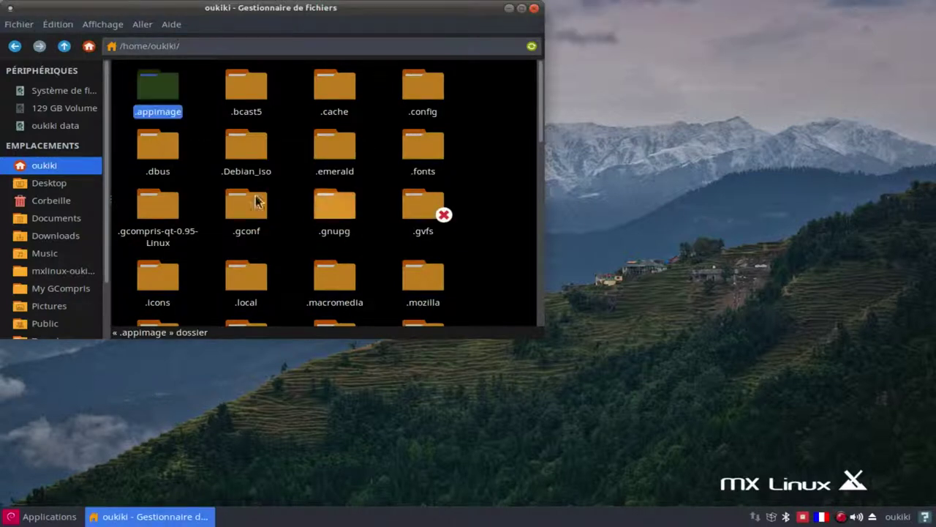
# Paste the copied OpenShot AppImage into the .appimage folder.
pyautogui.doubleClick(150, 102)
pyautogui.rightClick(169, 115)
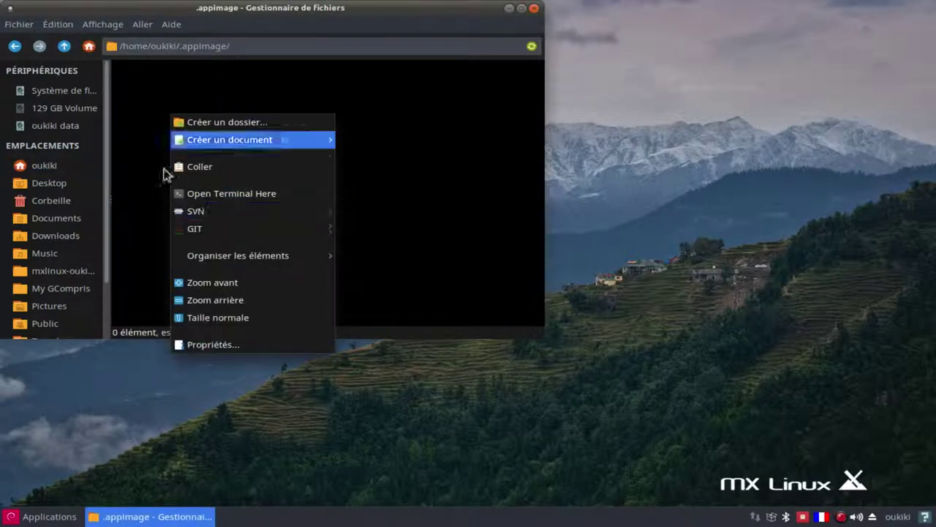
pyautogui.moveTo(233, 227)
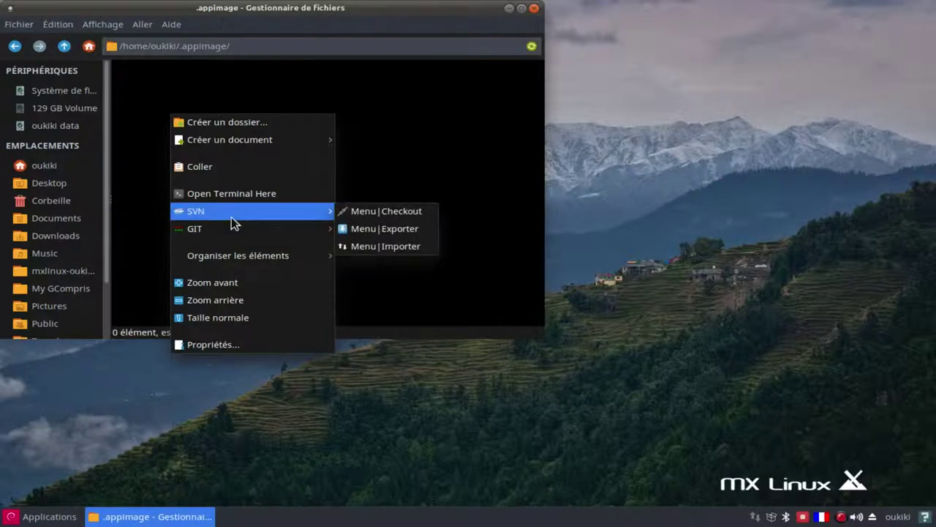
pyautogui.click(224, 169)
# Copy the OpenShot AppImage from the .appimage folder and close the file manager.
pyautogui.rightClick(162, 120)
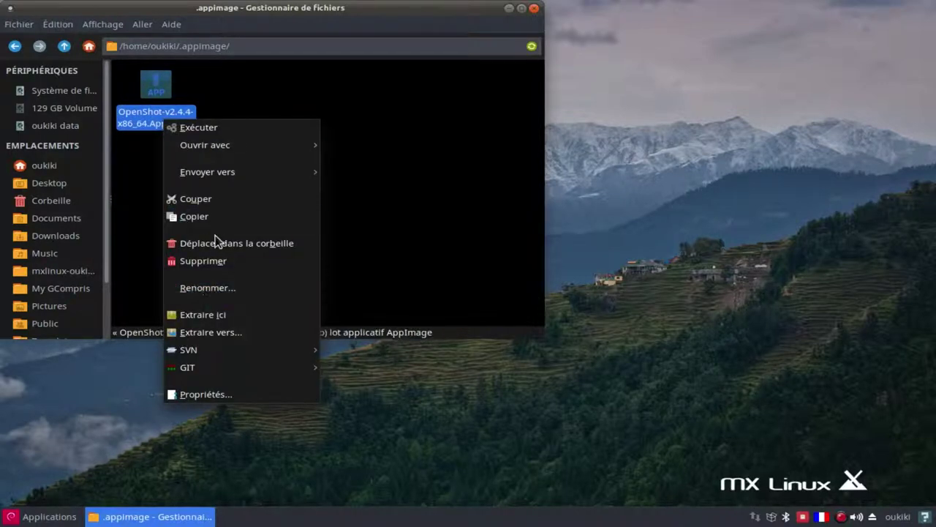
pyautogui.click(212, 216)
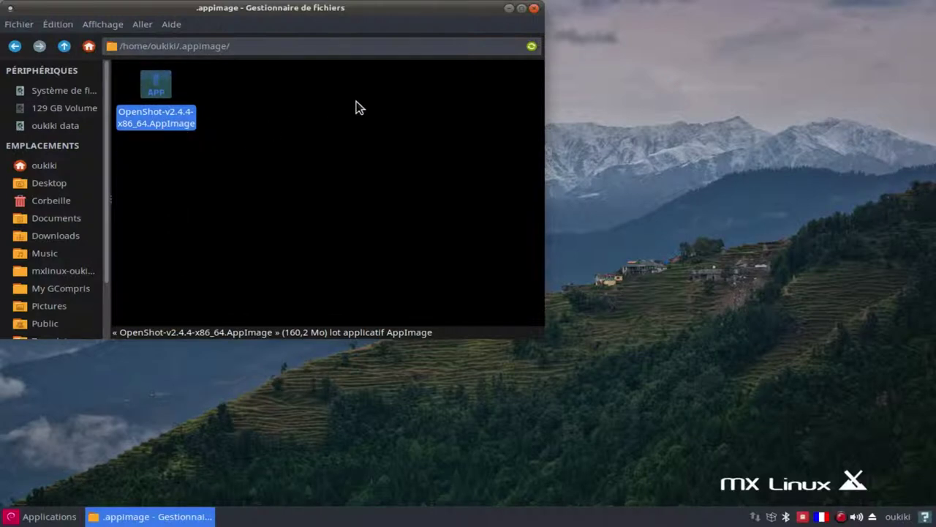
pyautogui.click(534, 8)
# Add a new program launcher (Lanceur) to the desktop panel and close the list of new elements.
pyautogui.rightClick(527, 517)
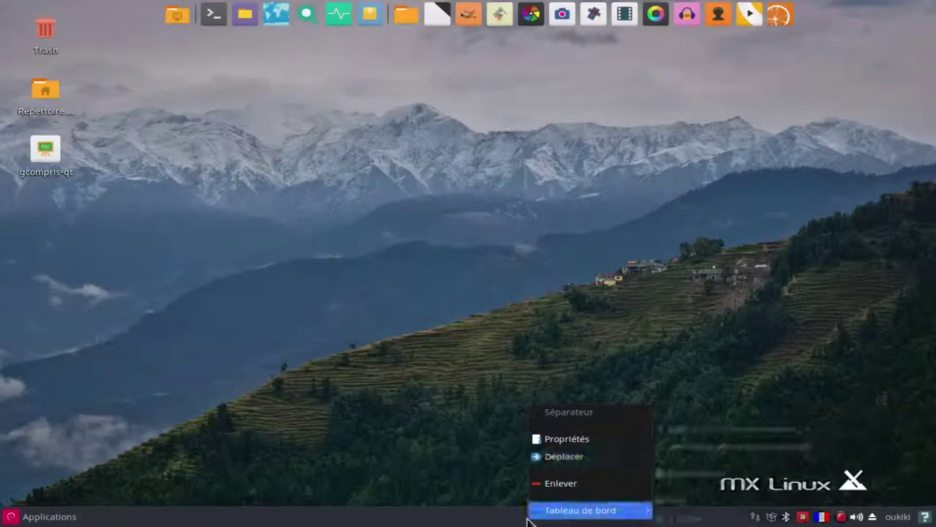
pyautogui.moveTo(550, 508)
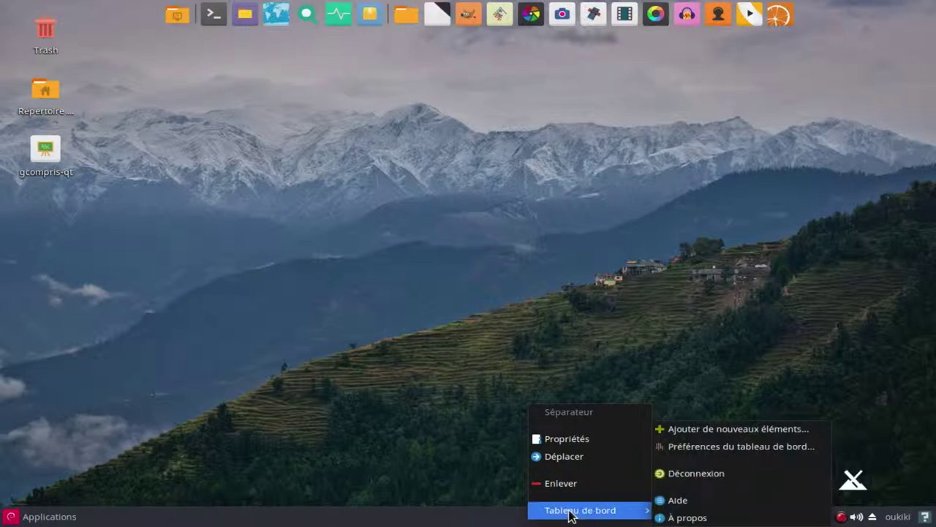
pyautogui.click(702, 430)
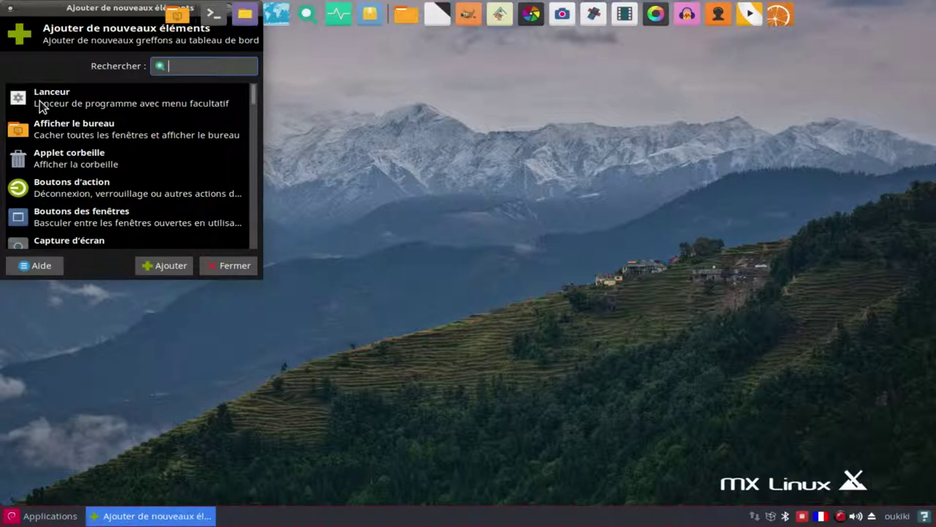
pyautogui.click(42, 106)
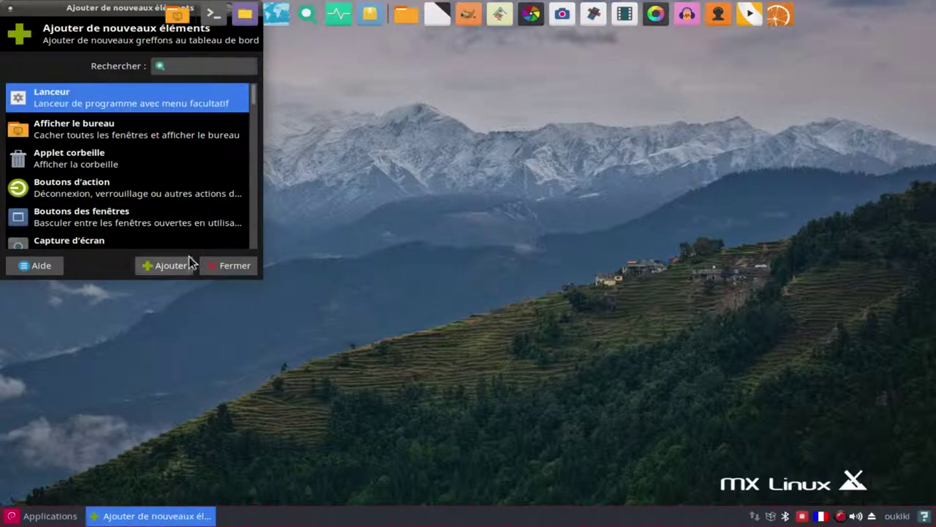
pyautogui.click(174, 266)
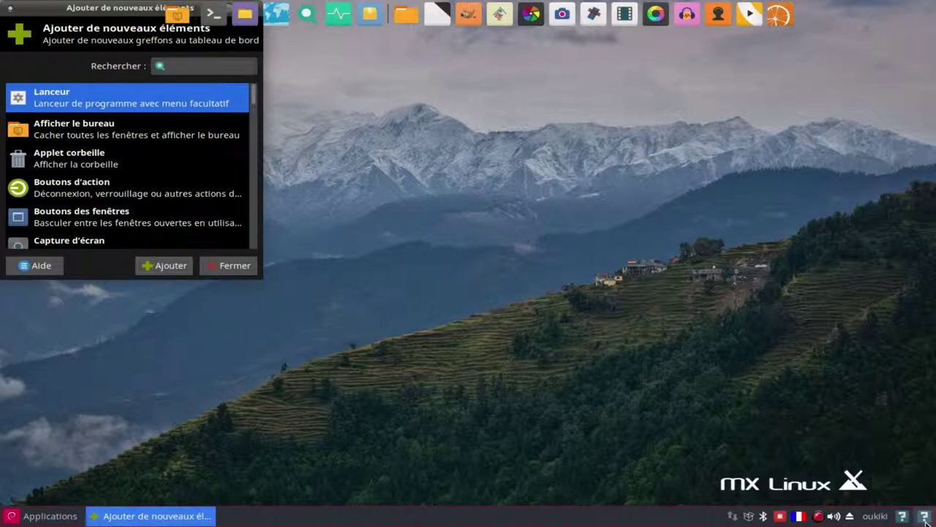
pyautogui.click(216, 267)
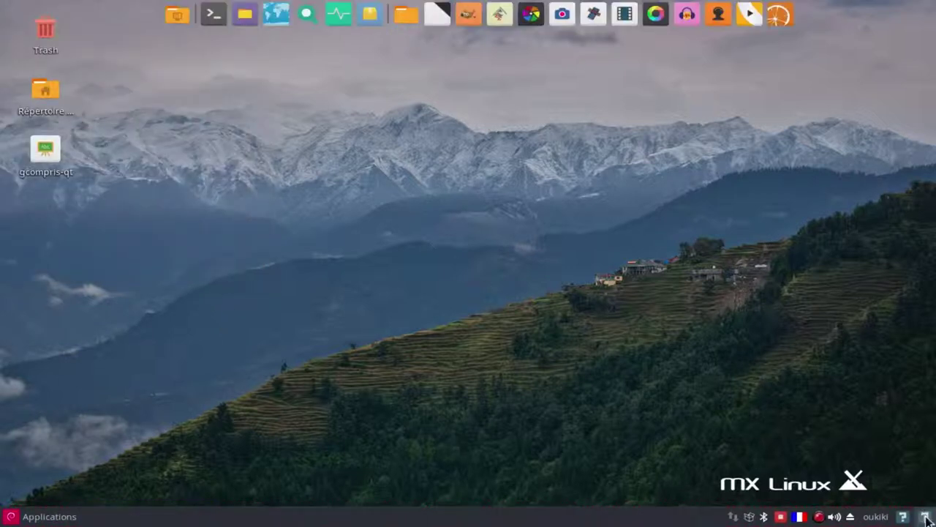
# Move the new launcher from the taskbar to the end of the dock, after the orange slice icon.
pyautogui.rightClick(926, 520)
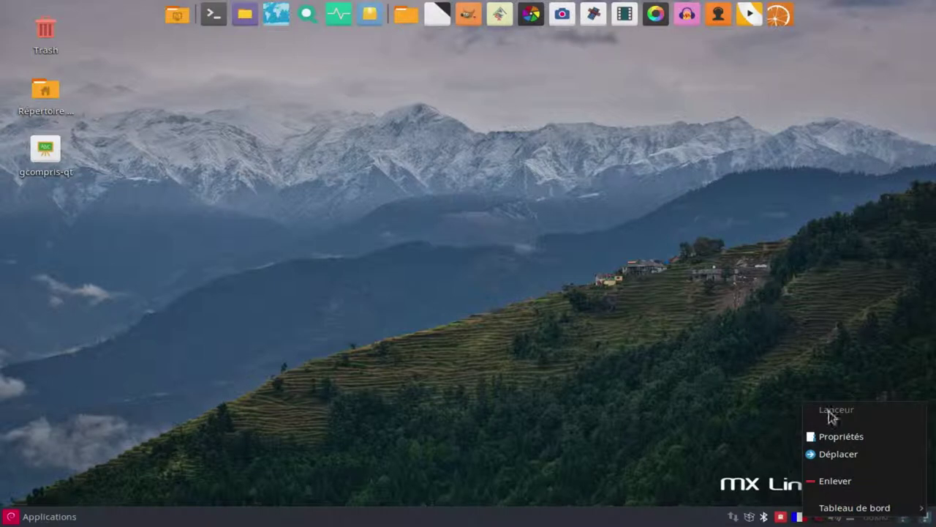
pyautogui.click(851, 455)
pyautogui.click(788, 26)
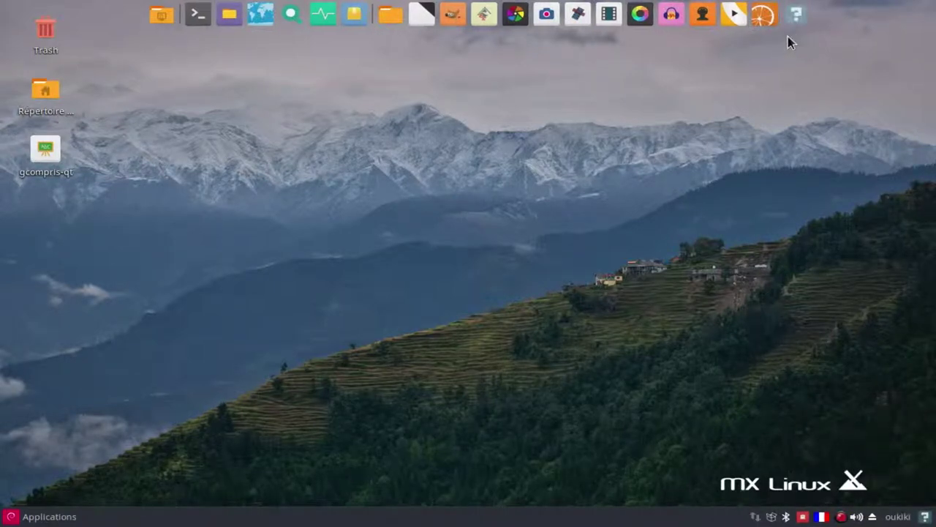
# Add a new empty item in the dock launcher's properties and name it openshot.
pyautogui.rightClick(793, 25)
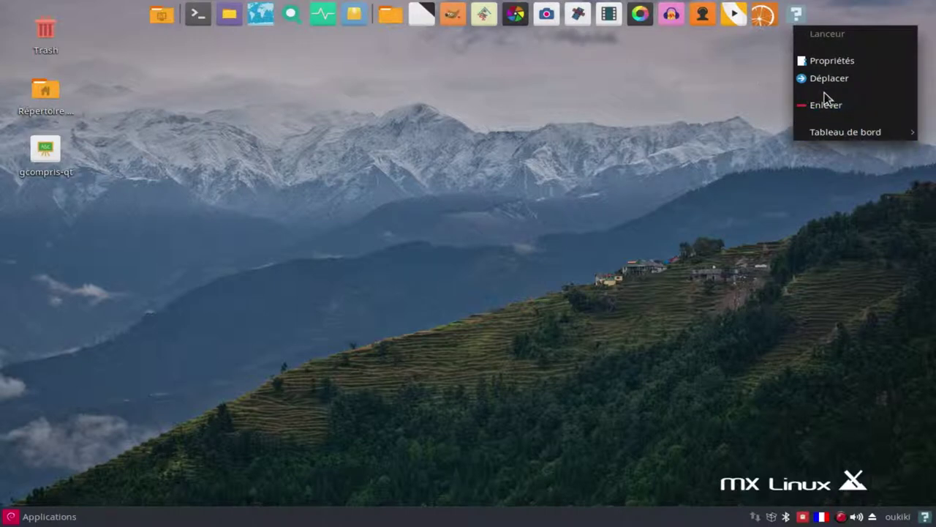
pyautogui.click(828, 66)
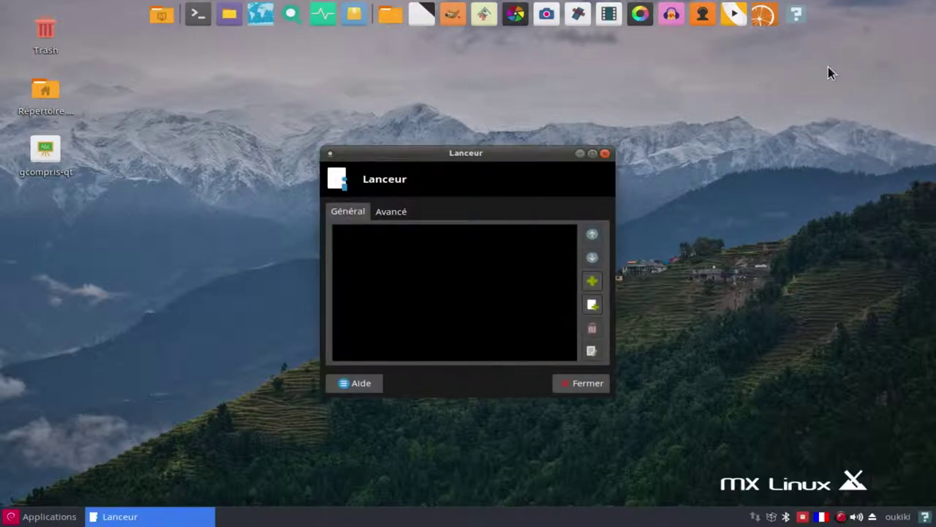
pyautogui.click(593, 282)
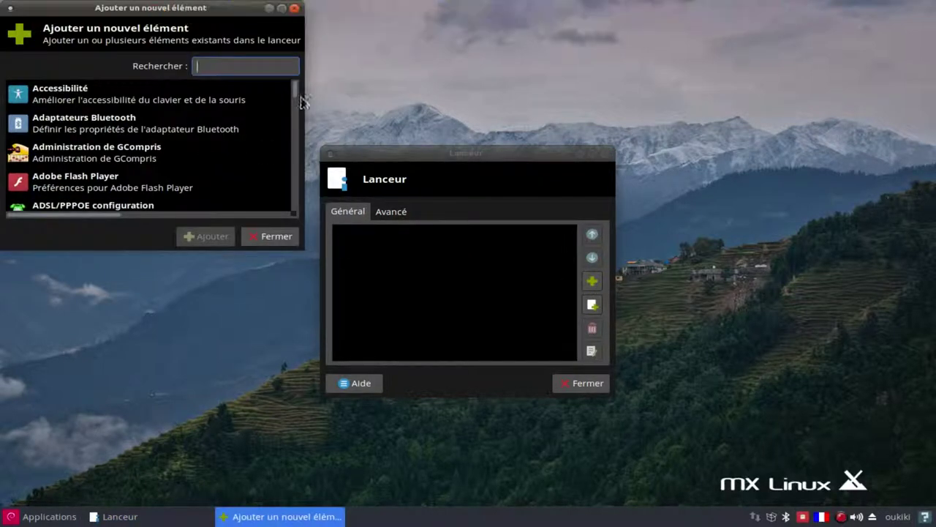
pyautogui.click(294, 8)
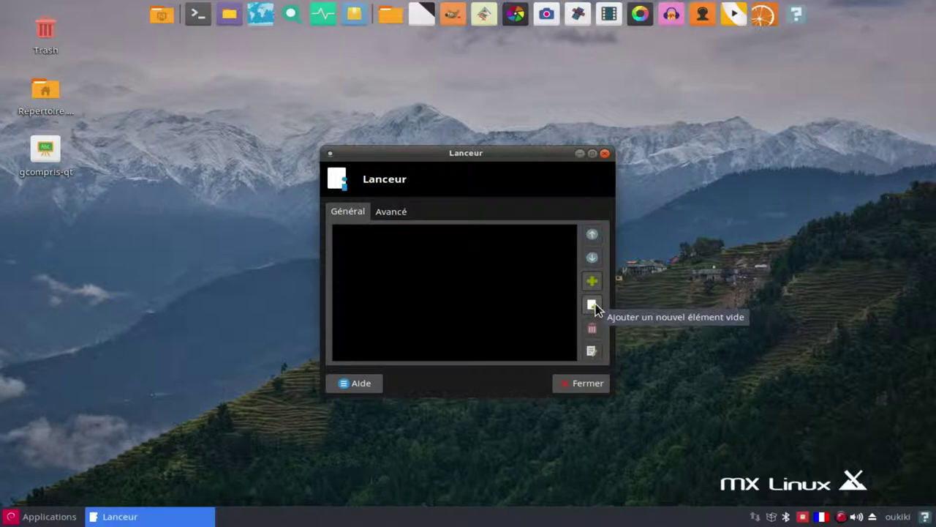
pyautogui.click(594, 304)
pyautogui.write('openshot')
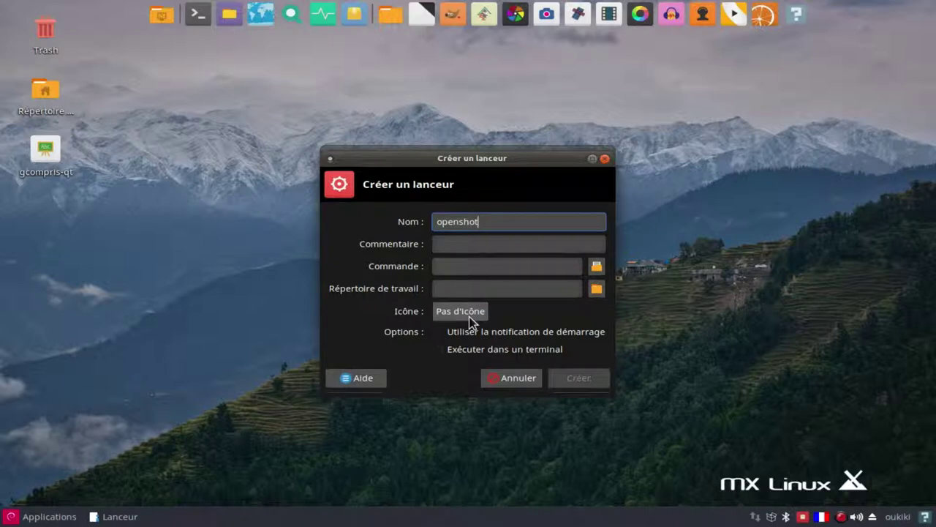
# Enter "video editor" as the launcher's comment and paste the copied OpenShot AppImage path as its command.
pyautogui.click(490, 244)
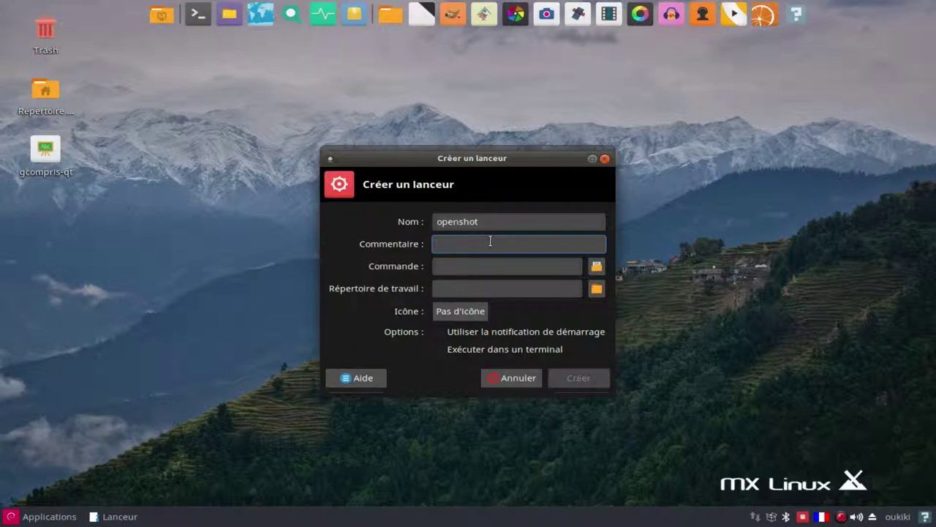
pyautogui.write('video')
pyautogui.write(' ediro')
pyautogui.press('BackSpace')
pyautogui.write('irot')
pyautogui.write('or')
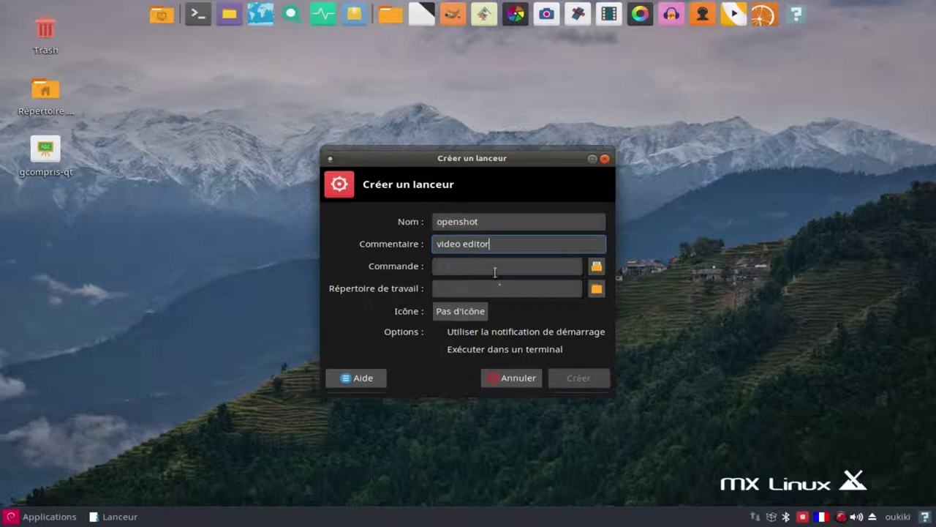
pyautogui.click(496, 266)
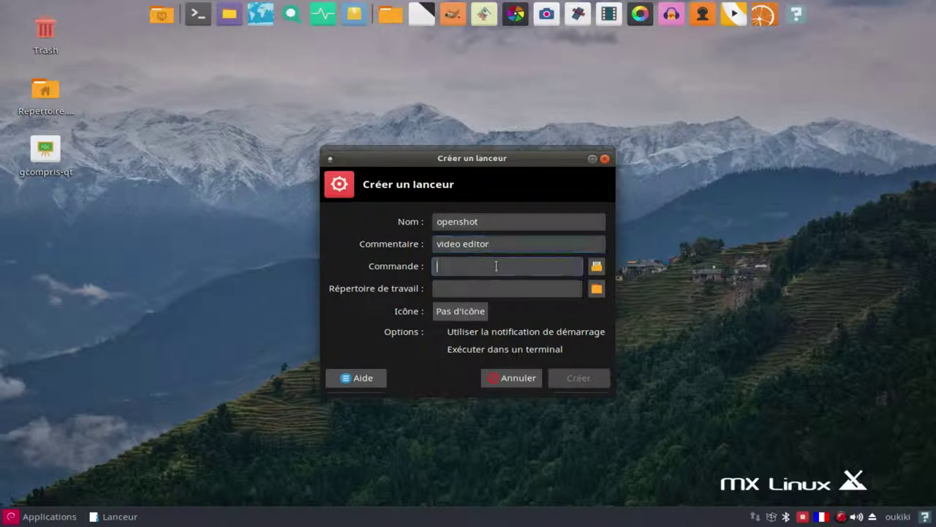
pyautogui.hotkey('ctrl', 'v')
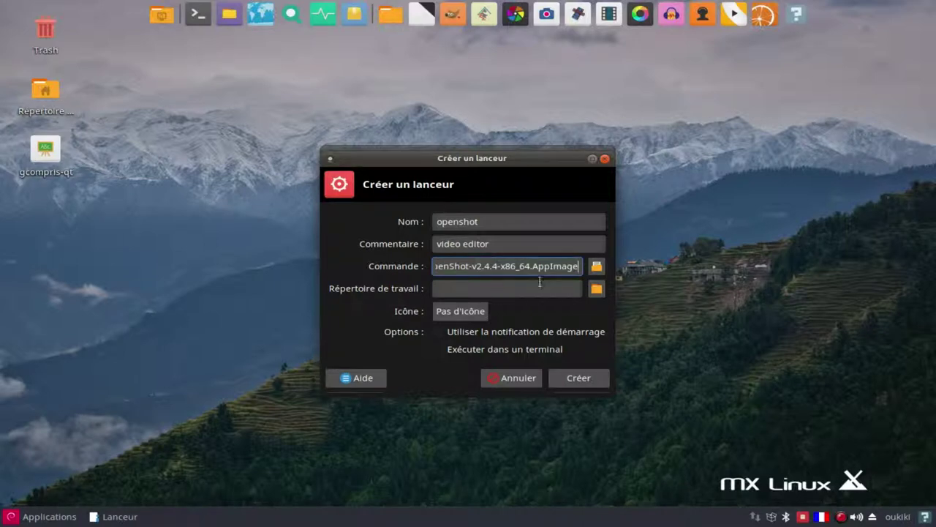
# Set the launcher's working directory to the .appimage folder in the home directory.
pyautogui.click(596, 289)
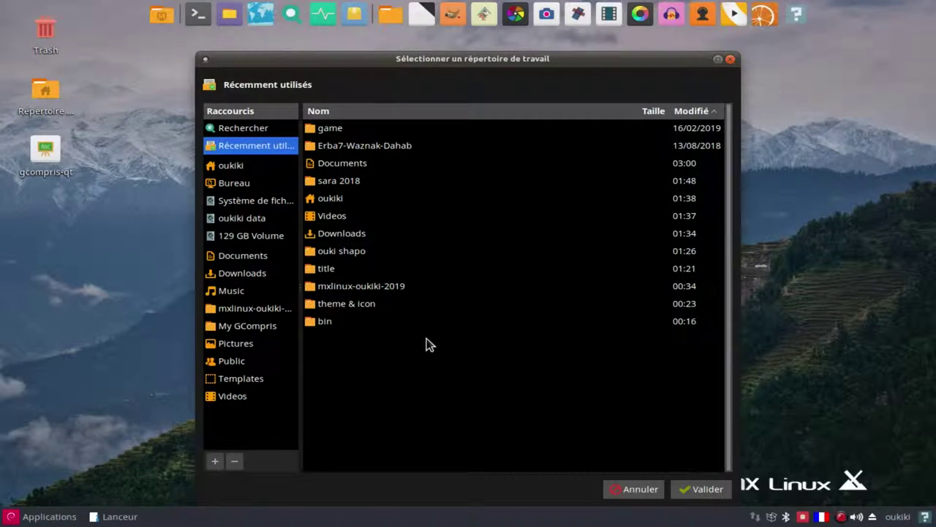
pyautogui.click(246, 167)
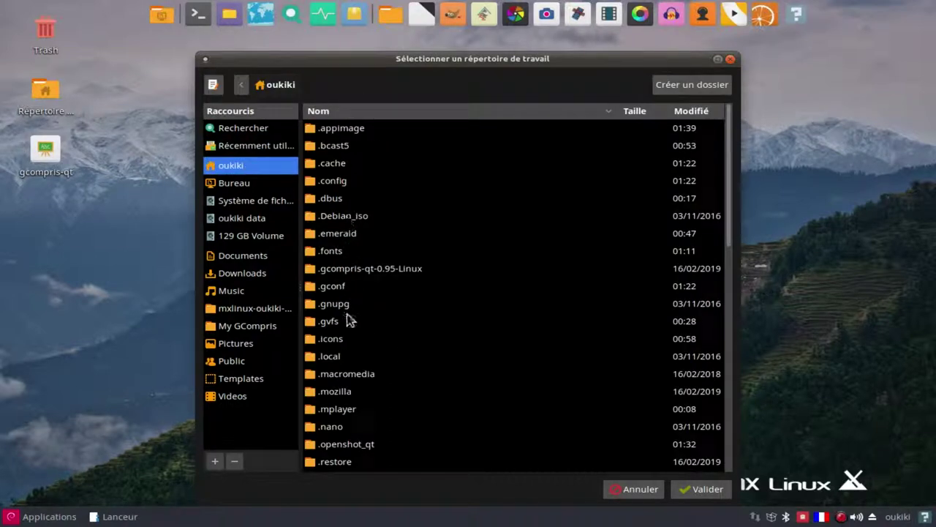
pyautogui.scroll(-3, 347, 323)
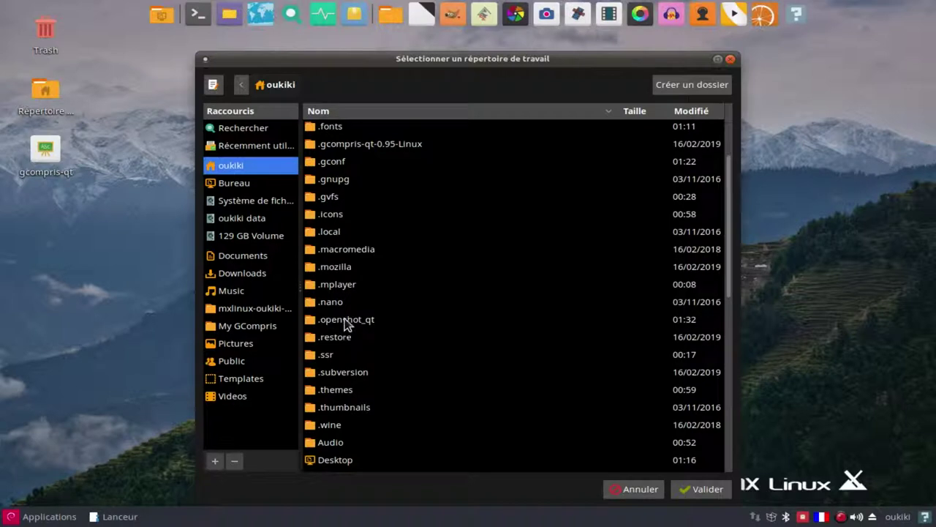
pyautogui.scroll(3, 347, 323)
pyautogui.doubleClick(357, 129)
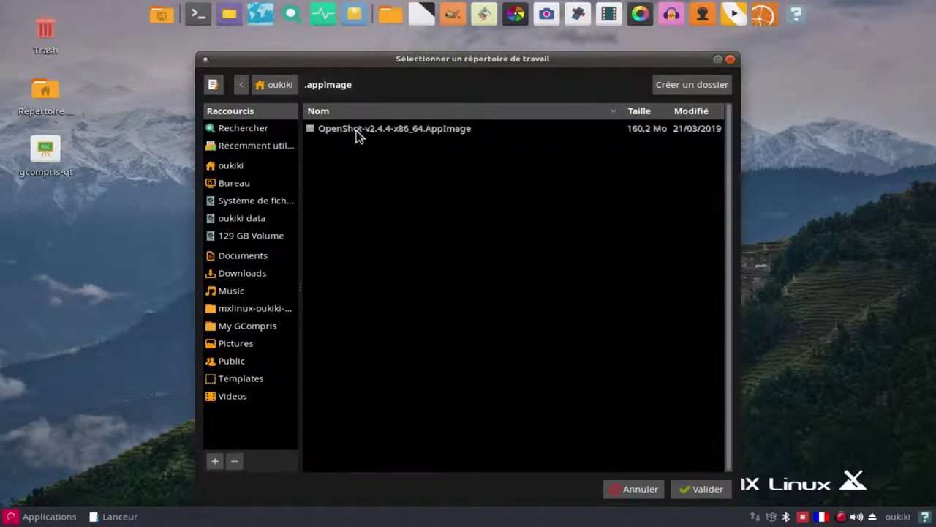
pyautogui.click(706, 488)
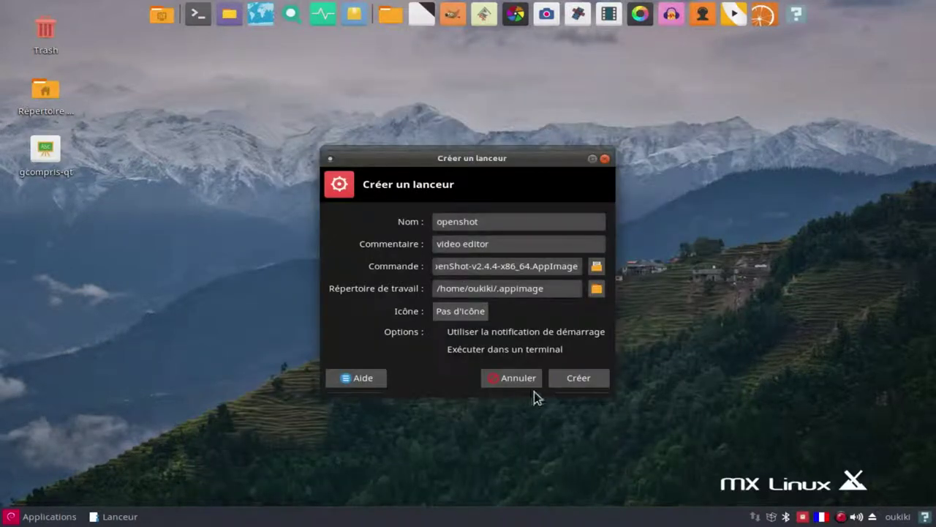
# Choose the openshot icon from the set of all icons, create the launcher and close its properties.
pyautogui.click(470, 315)
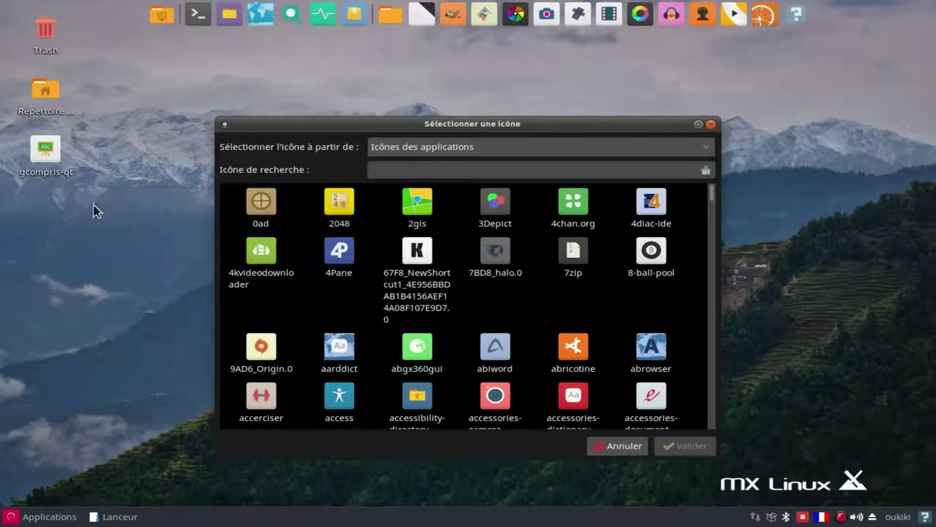
pyautogui.click(445, 167)
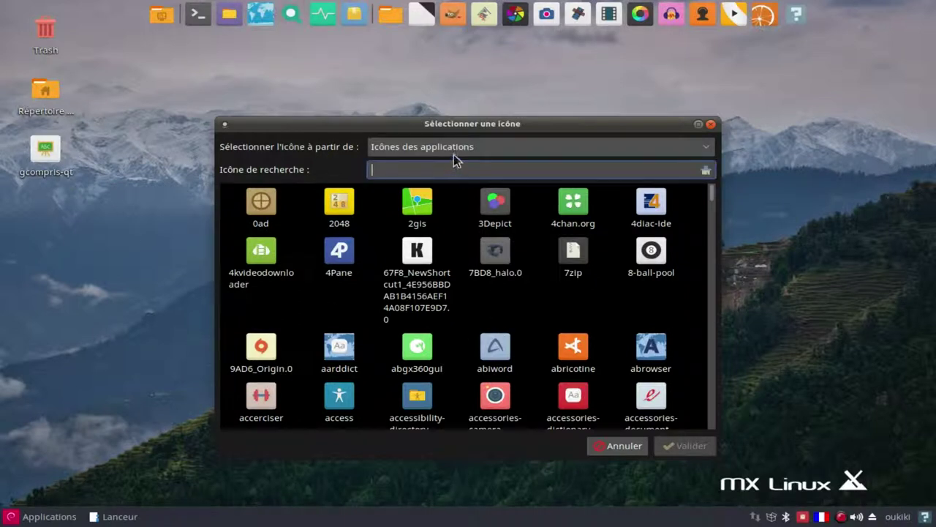
pyautogui.click(453, 153)
pyautogui.click(452, 367)
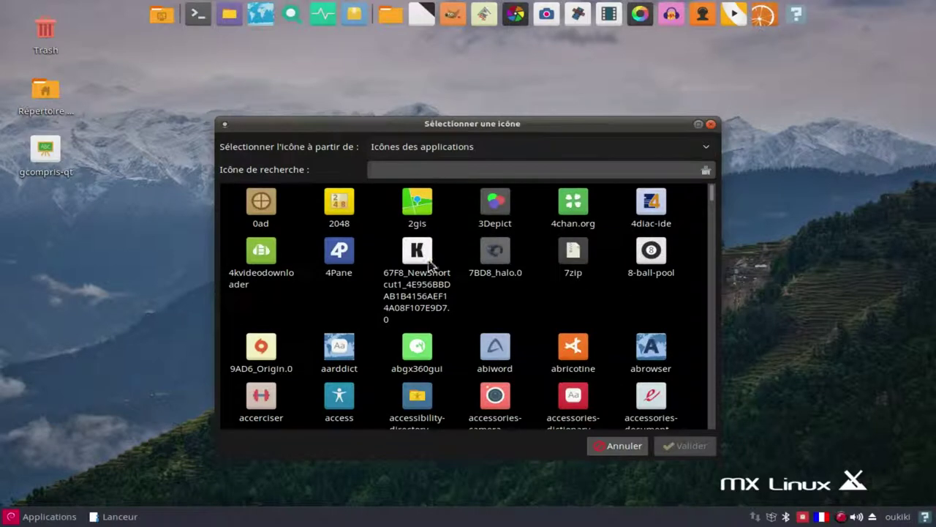
pyautogui.click(424, 164)
pyautogui.write('o')
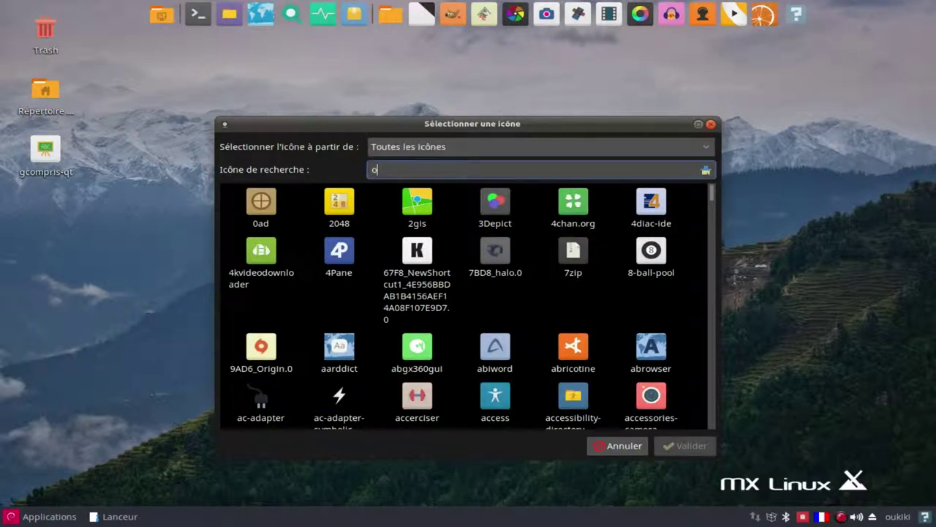
pyautogui.write('pensho')
pyautogui.click(255, 209)
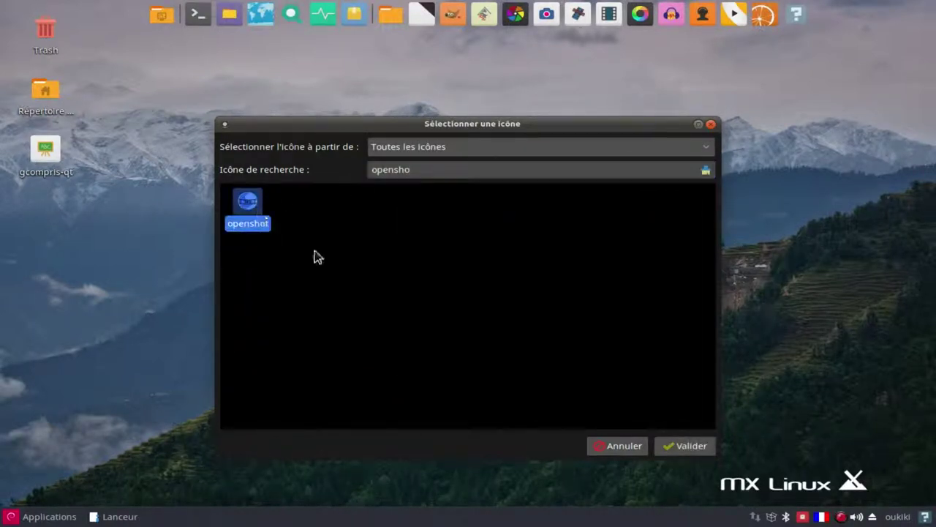
pyautogui.click(689, 454)
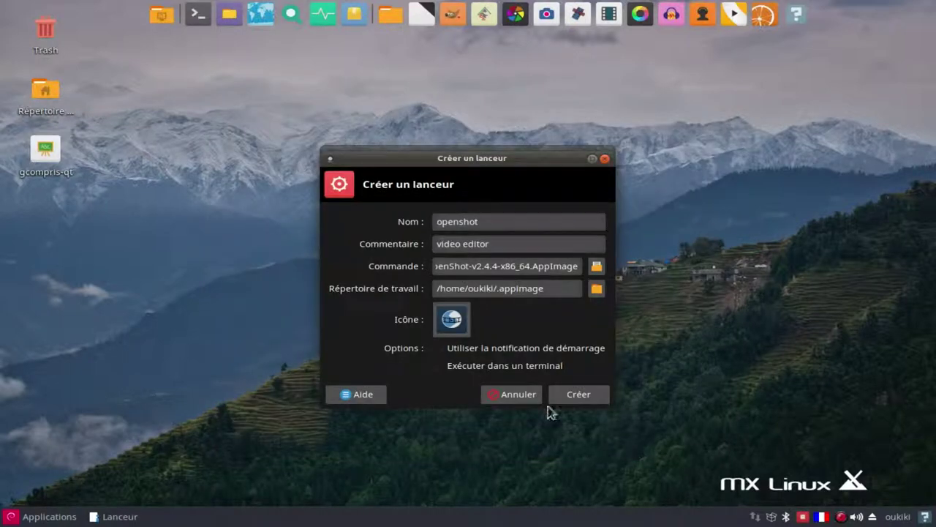
pyautogui.click(571, 396)
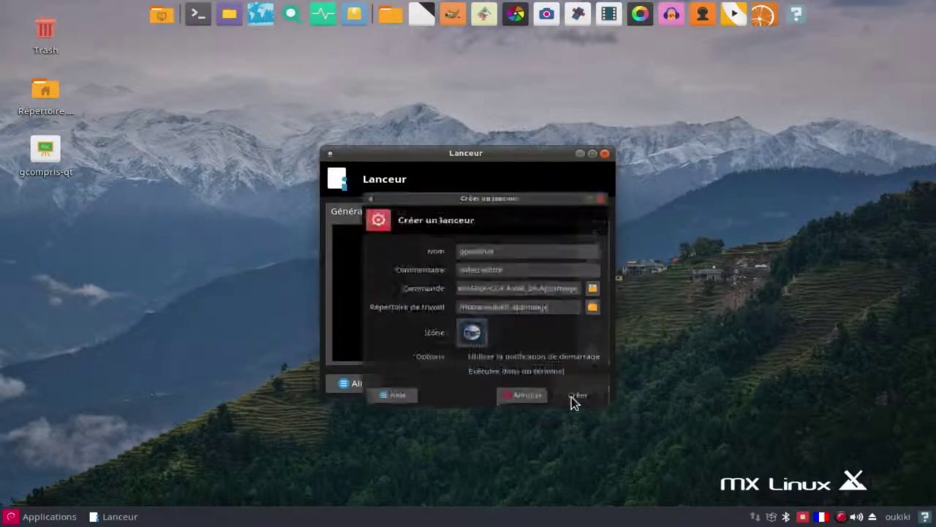
pyautogui.click(573, 382)
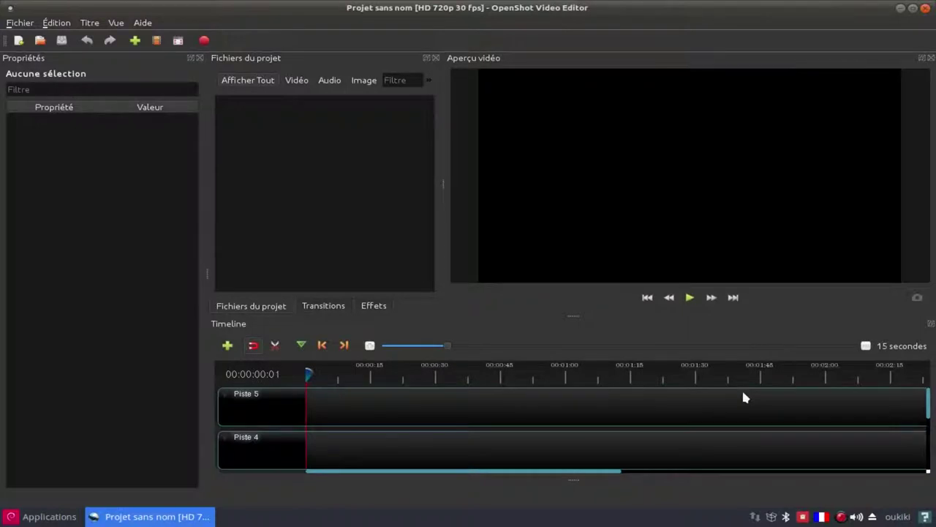
# Close the running OpenShot Video Editor with its untitled project.
pyautogui.click(18, 26)
pyautogui.click(926, 9)
pyautogui.click(926, 9)
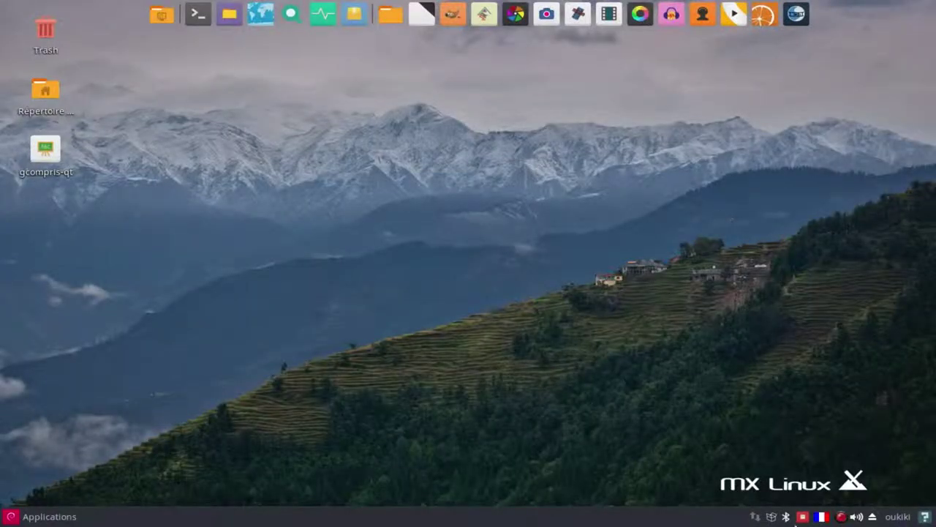
# Open the properties of OpenShot-v2.4.4-x86_64.AppImage from the .appimage folder in the file manager.
pyautogui.click(229, 14)
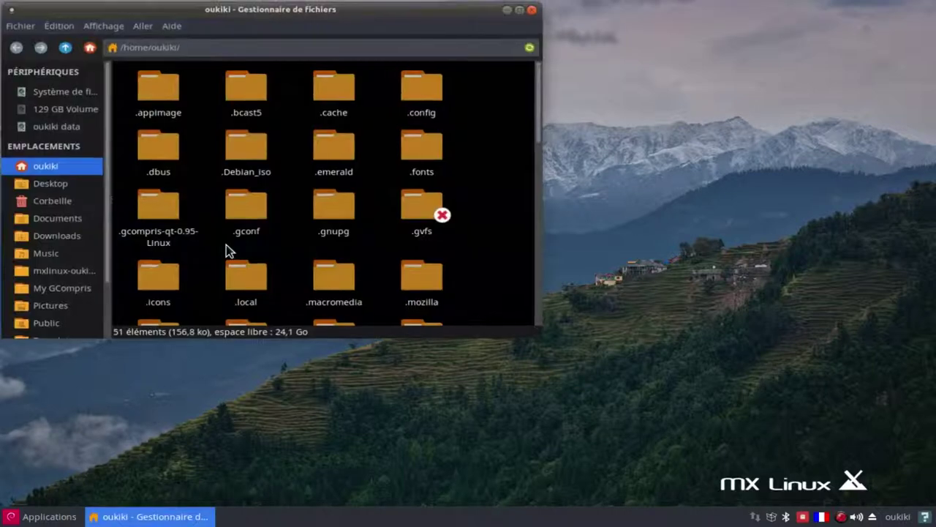
pyautogui.doubleClick(163, 90)
pyautogui.click(173, 120)
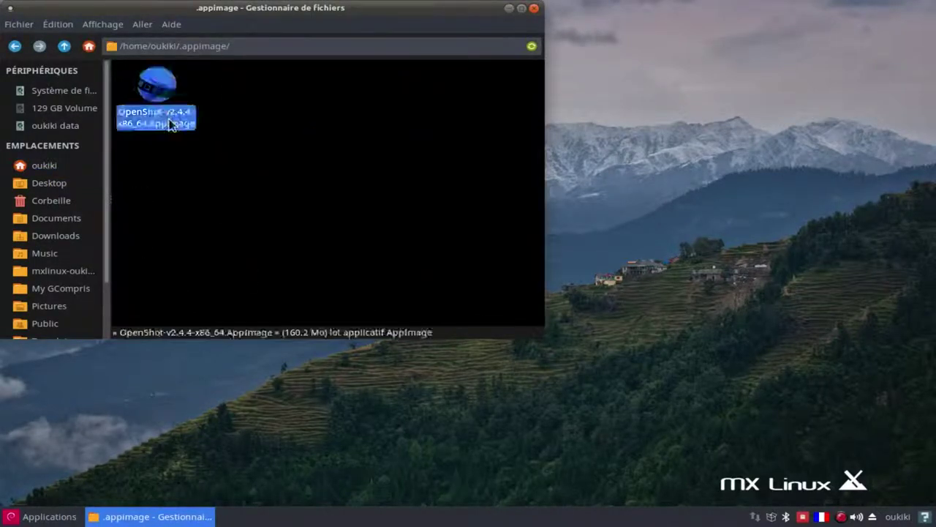
pyautogui.rightClick(171, 129)
pyautogui.click(211, 401)
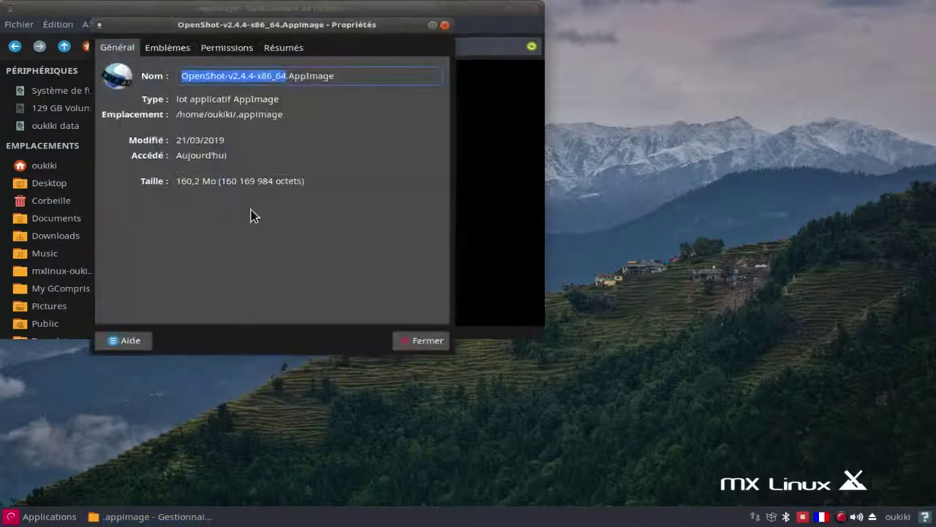
# Check the AppImage's permission to be executed as a program, and close its properties and the file manager.
pyautogui.click(223, 48)
pyautogui.click(234, 219)
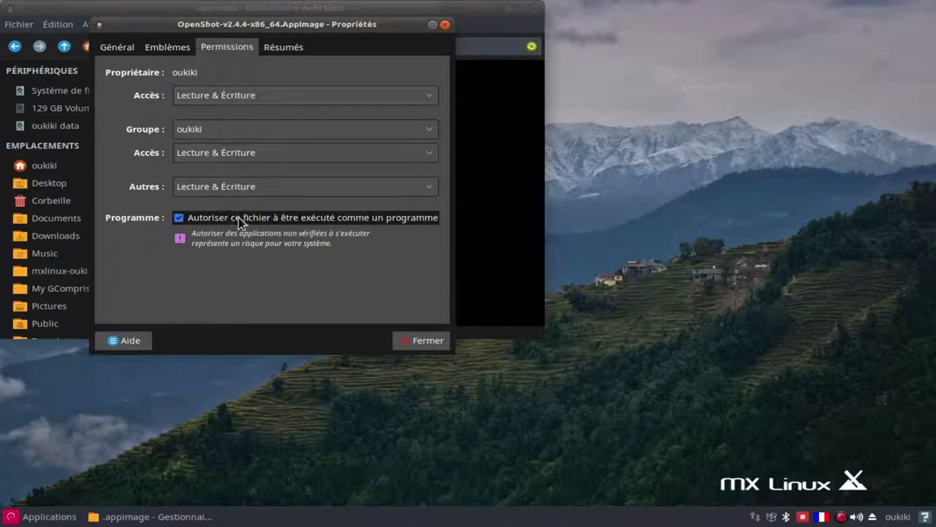
pyautogui.click(442, 341)
pyautogui.click(538, 8)
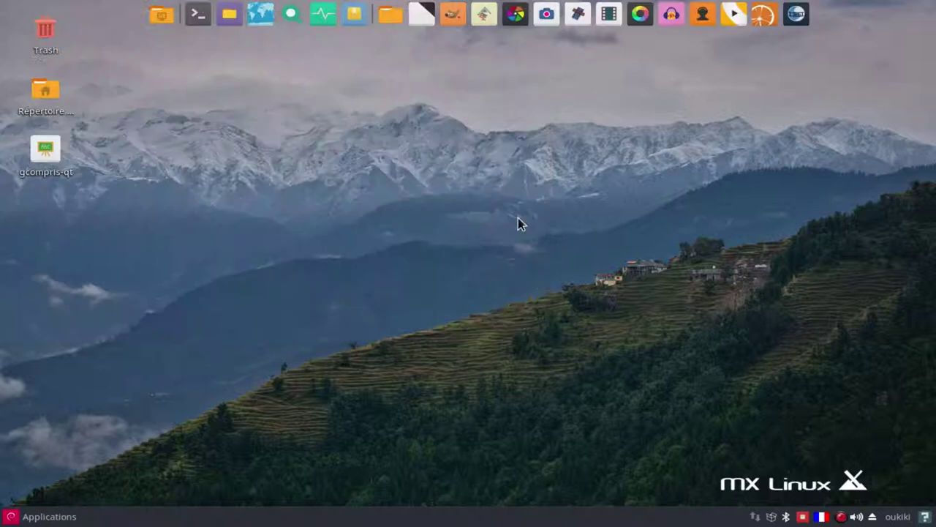